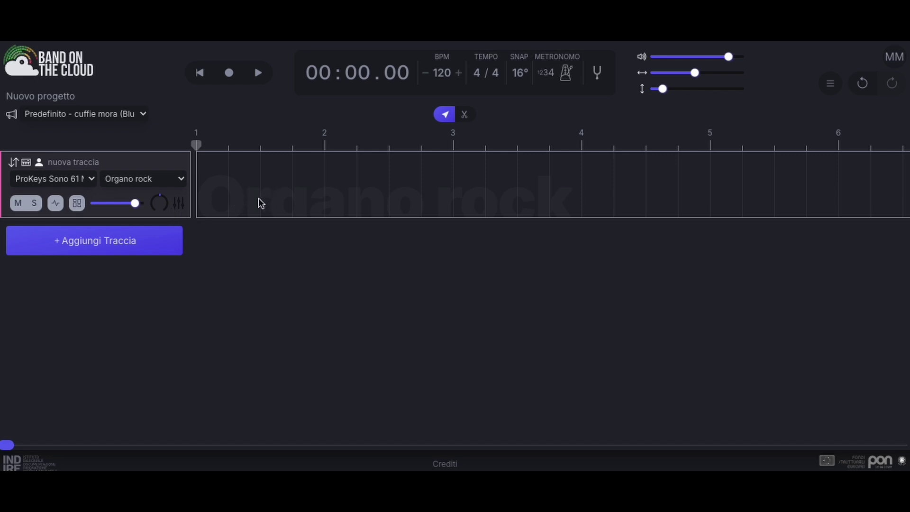
Create an empty region in the Organo rock track and move it to start on beat 4 of bar 1.
{"action": "left_click", "coordinate": [280, 185]}
{"action": "double_click", "coordinate": [309, 180]}
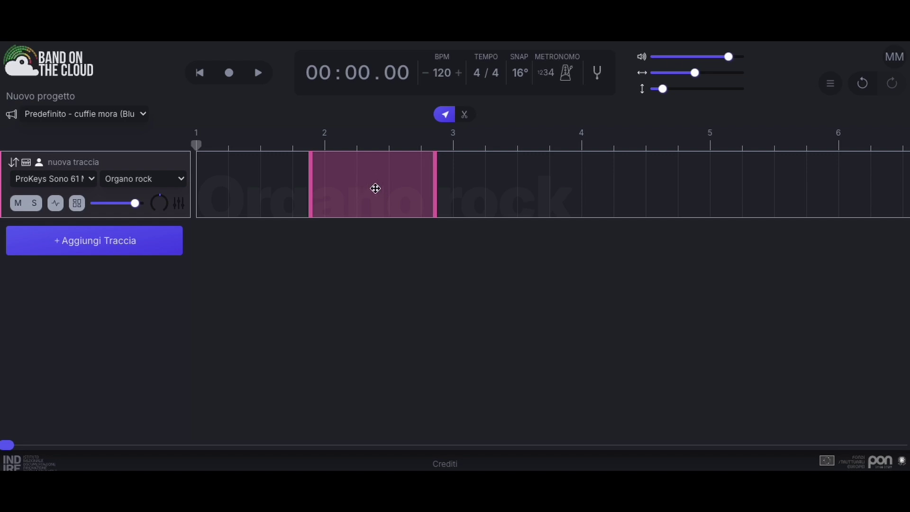
{"action": "left_click_drag", "start_coordinate": [374, 183], "coordinate": [312, 180]}
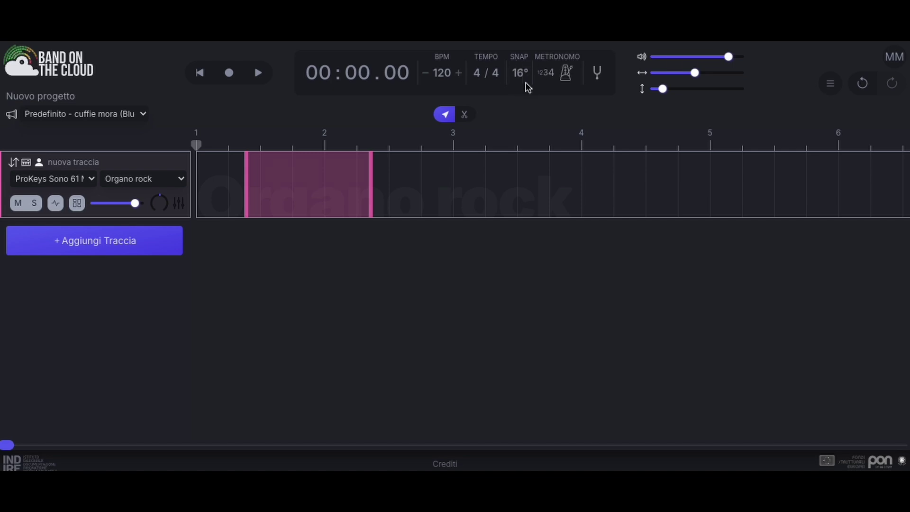
{"action": "left_click_drag", "start_coordinate": [311, 192], "coordinate": [363, 191]}
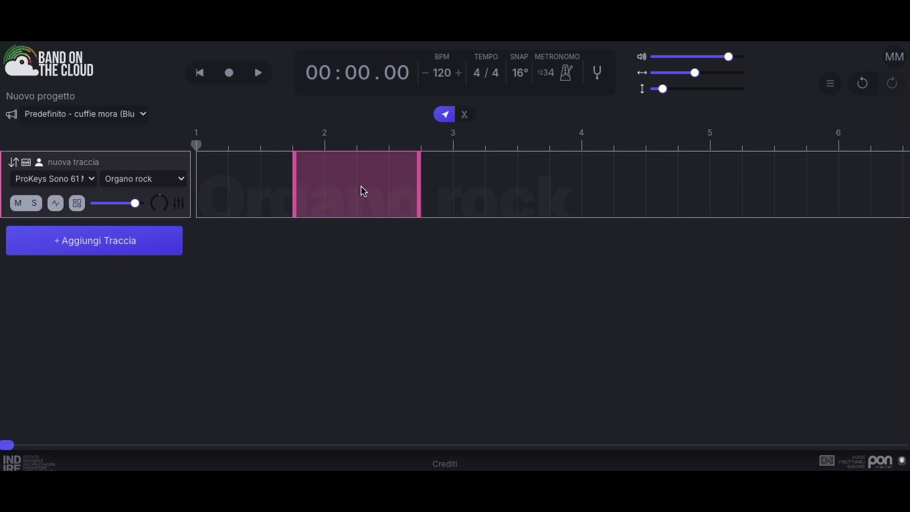
Extend both ends of the region to about 2⅓ bars long and move it to start at bar 1.
{"action": "left_click_drag", "start_coordinate": [419, 191], "coordinate": [549, 188]}
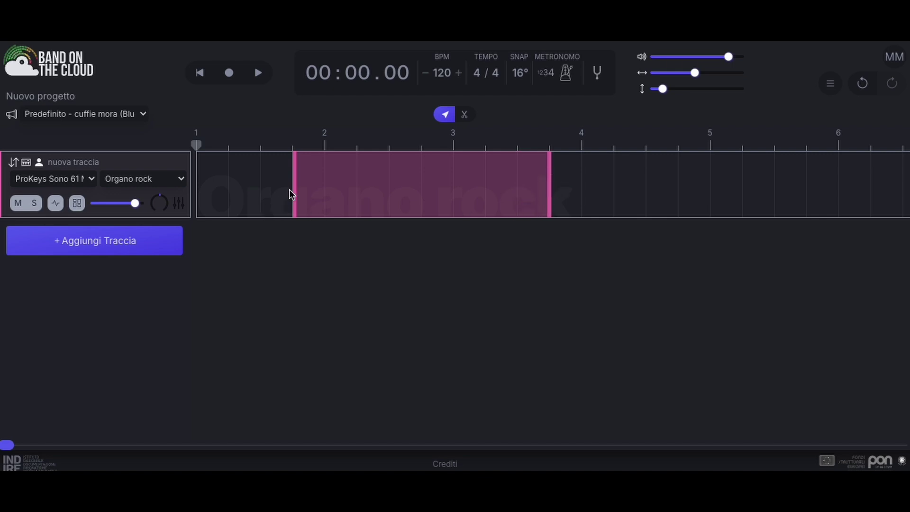
{"action": "left_click_drag", "start_coordinate": [296, 187], "coordinate": [252, 187]}
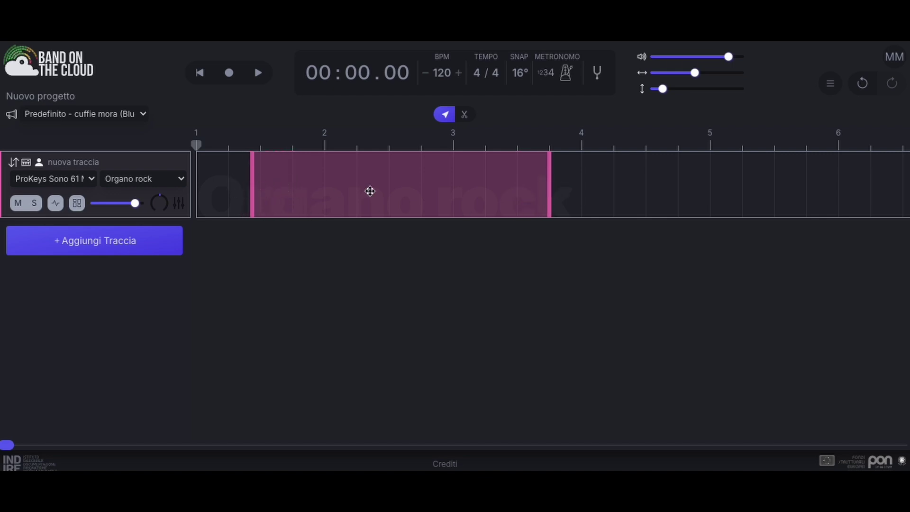
{"action": "left_click_drag", "start_coordinate": [370, 189], "coordinate": [325, 191]}
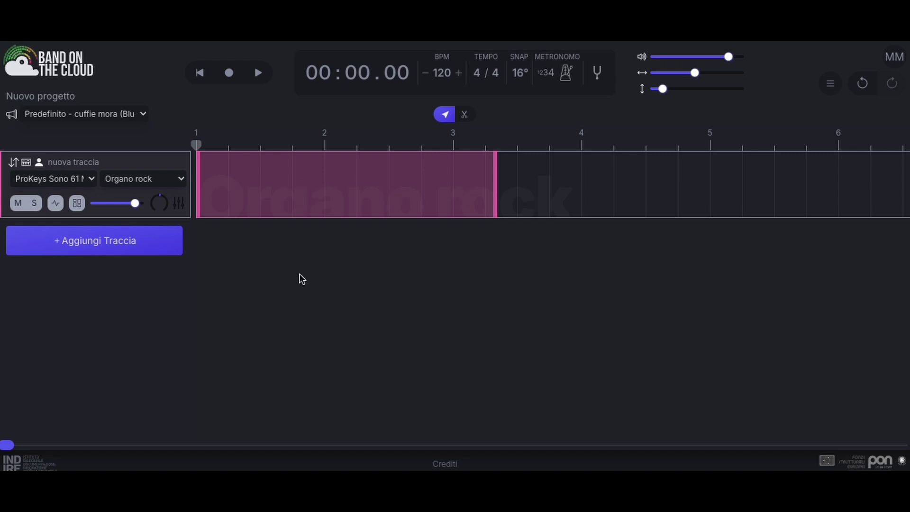
Open the region in the piano roll editor and audition several keyboard notes from C3 up to G3.
{"action": "double_click", "coordinate": [290, 201]}
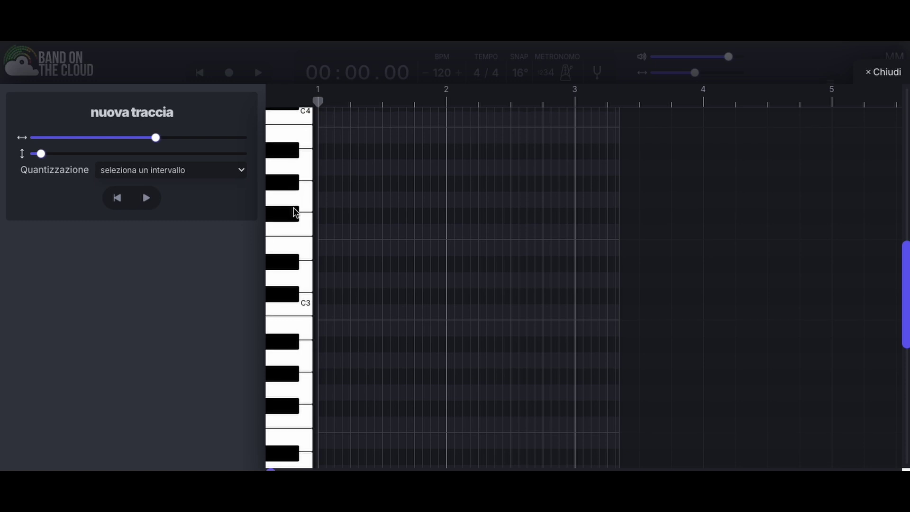
{"action": "scroll", "coordinate": [295, 223], "scroll_direction": "down", "scroll_amount": 1}
{"action": "scroll", "coordinate": [298, 275], "scroll_direction": "up", "scroll_amount": 2}
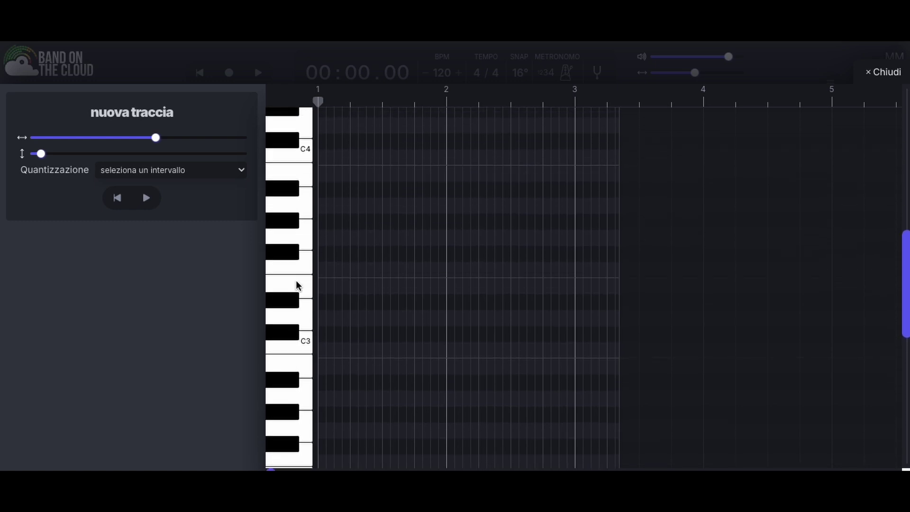
{"action": "left_click", "coordinate": [301, 346]}
{"action": "left_click", "coordinate": [301, 314]}
{"action": "left_click", "coordinate": [304, 265]}
{"action": "left_click", "coordinate": [304, 233]}
{"action": "scroll", "coordinate": [304, 259], "scroll_direction": "up", "scroll_amount": 5}
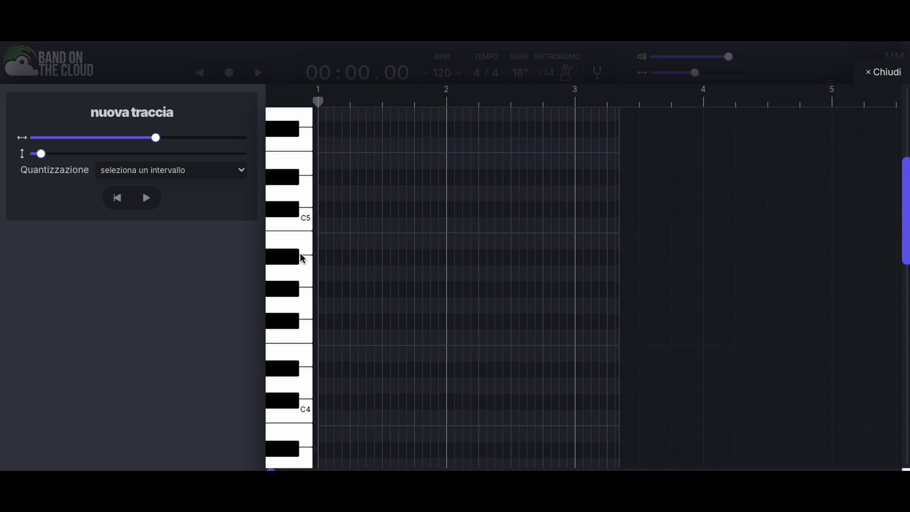
{"action": "scroll", "coordinate": [301, 258], "scroll_direction": "down", "scroll_amount": 6}
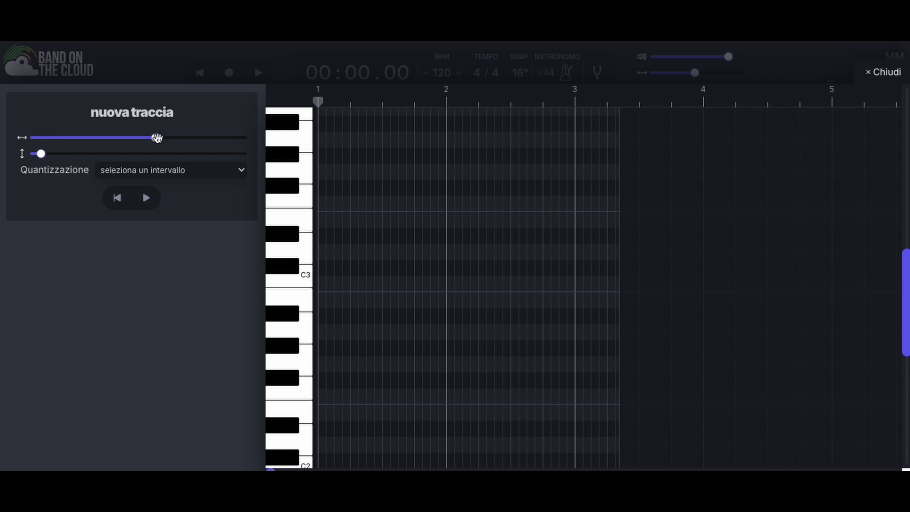
Set the piano roll's horizontal zoom to 141% and its row height to 25.
{"action": "left_click_drag", "start_coordinate": [153, 139], "coordinate": [179, 138]}
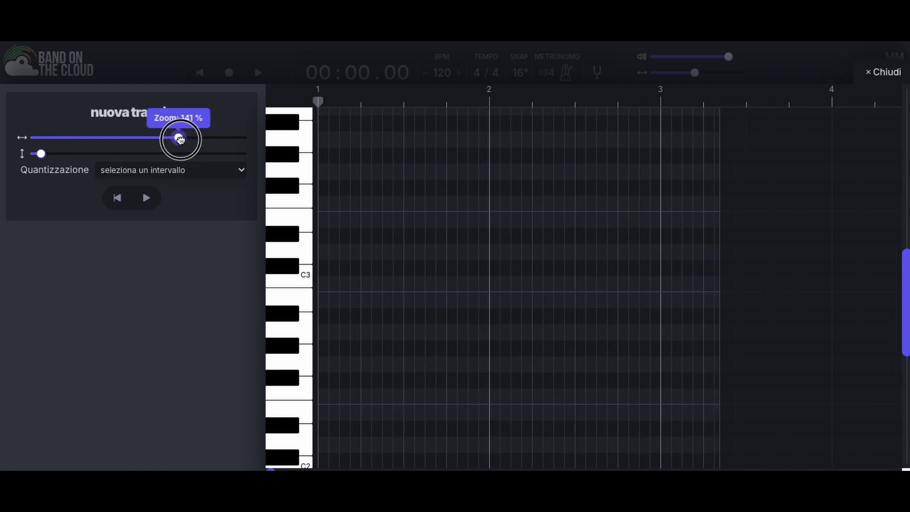
{"action": "mouse_move", "coordinate": [41, 154]}
{"action": "left_mouse_down"}
{"action": "mouse_move", "coordinate": [57, 153]}
{"action": "mouse_move", "coordinate": [44, 155]}
{"action": "left_mouse_up"}
{"action": "scroll", "coordinate": [367, 315], "scroll_direction": "down", "scroll_amount": 1}
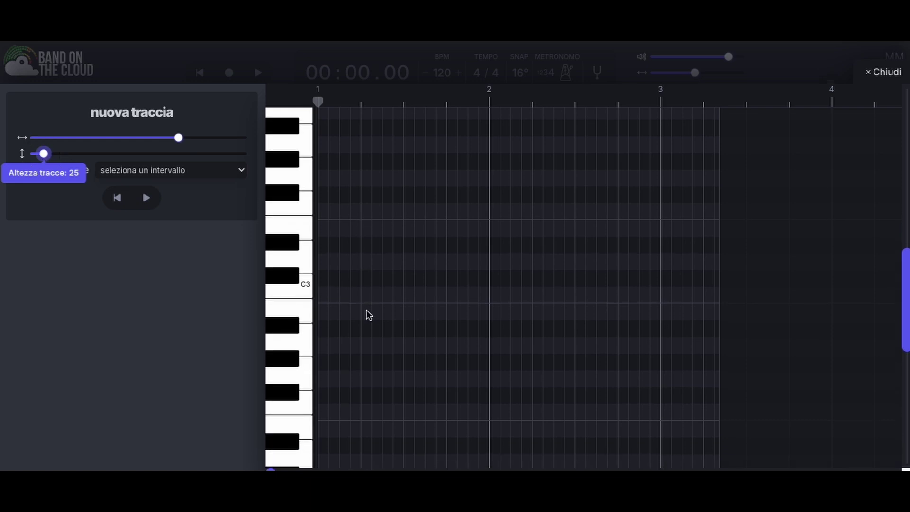
{"action": "scroll", "coordinate": [352, 308], "scroll_direction": "up", "scroll_amount": 1}
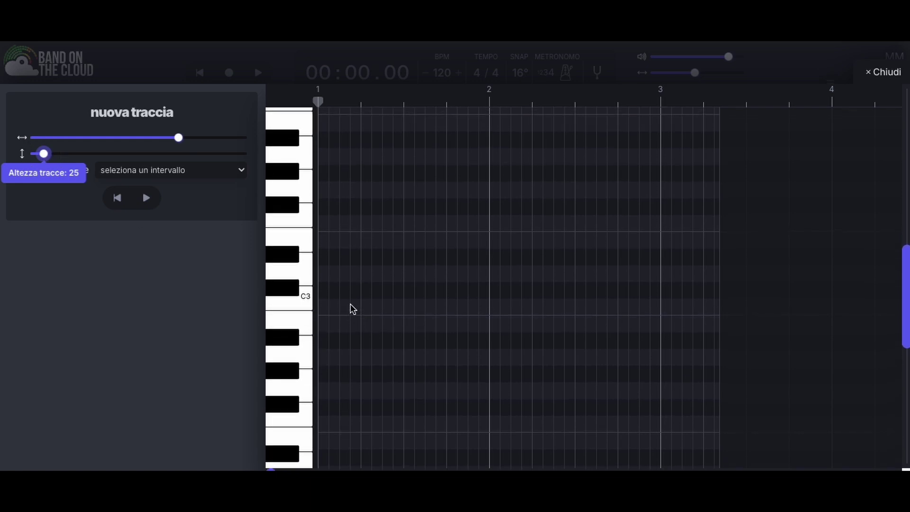
{"action": "left_click", "coordinate": [195, 320]}
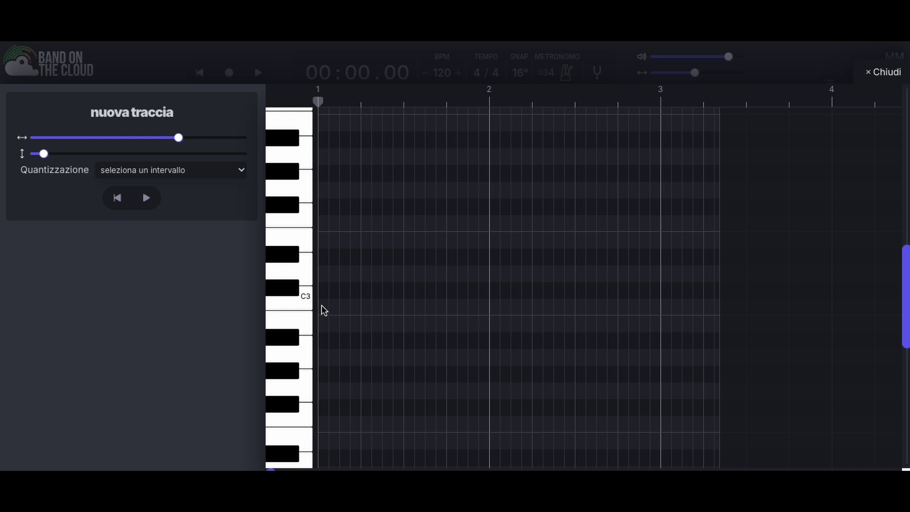
Add a C3 note at the start of bar 1 and lengthen it to two beats.
{"action": "scroll", "coordinate": [325, 311], "scroll_direction": "down", "scroll_amount": 1}
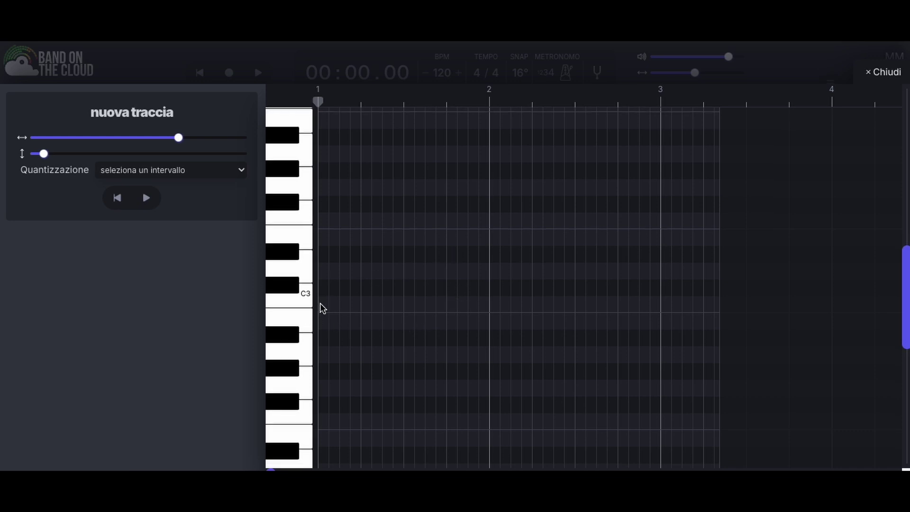
{"action": "left_click", "coordinate": [321, 308]}
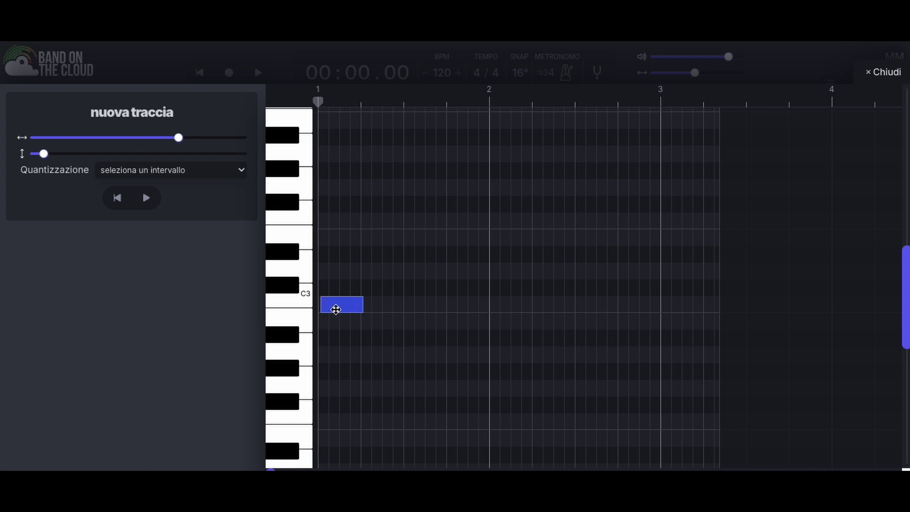
{"action": "left_click", "coordinate": [337, 306]}
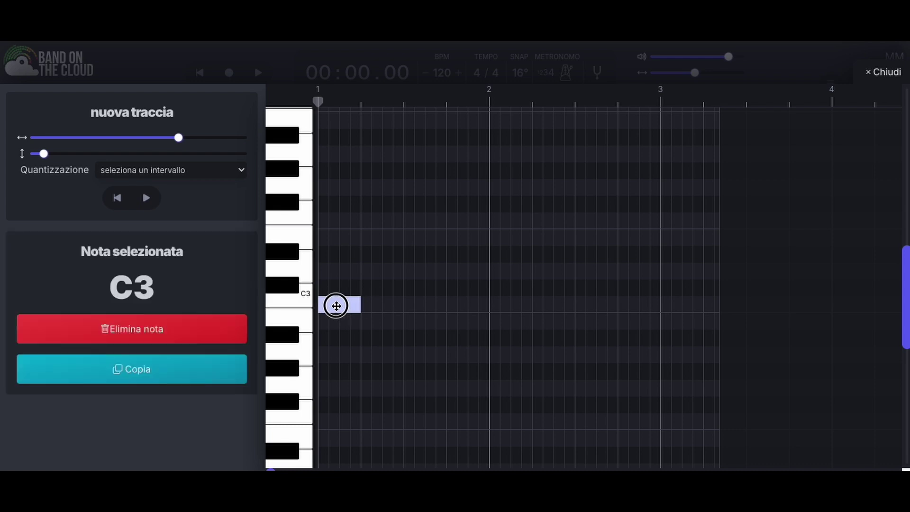
{"action": "left_click", "coordinate": [338, 305]}
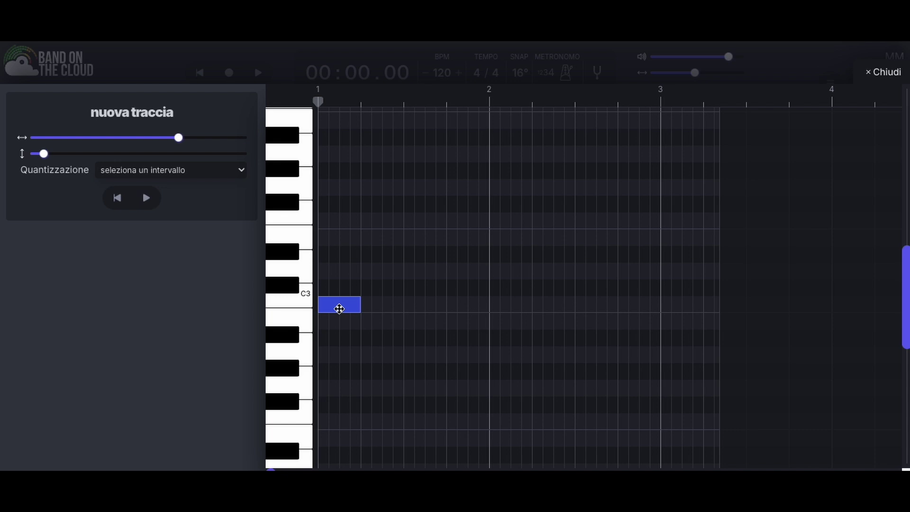
{"action": "left_click", "coordinate": [339, 308]}
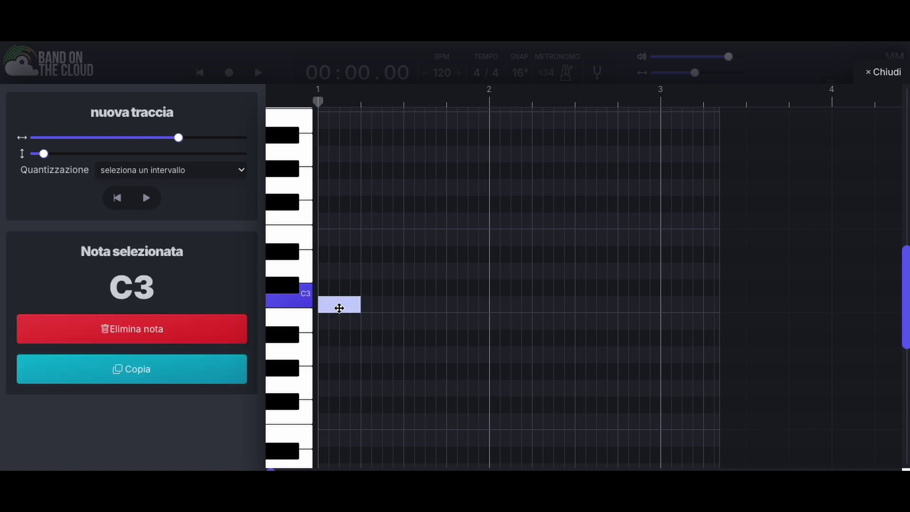
{"action": "left_click_drag", "start_coordinate": [339, 308], "coordinate": [381, 307]}
{"action": "left_click", "coordinate": [403, 307]}
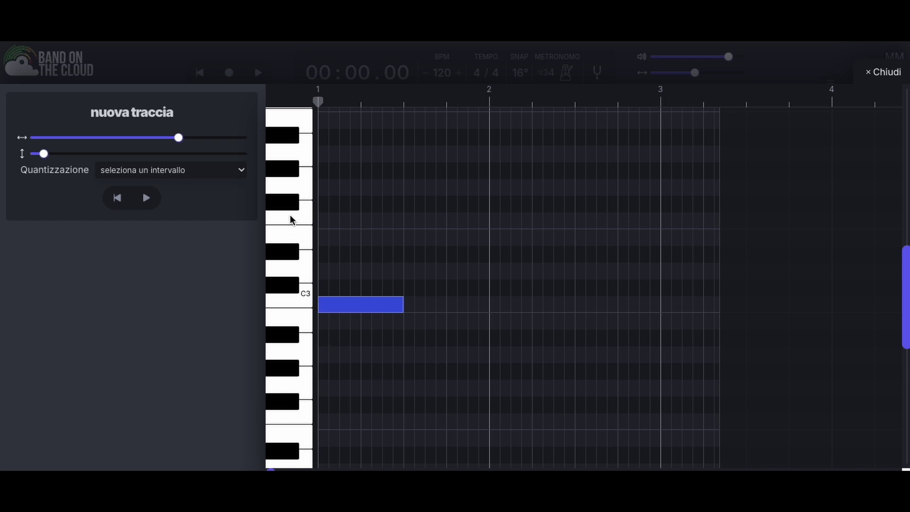
Add E3 and G3 notes above the C3 at the start of bar 1, each two beats long.
{"action": "scroll", "coordinate": [344, 287], "scroll_direction": "up", "scroll_amount": 1}
{"action": "scroll", "coordinate": [344, 290], "scroll_direction": "up", "scroll_amount": 3}
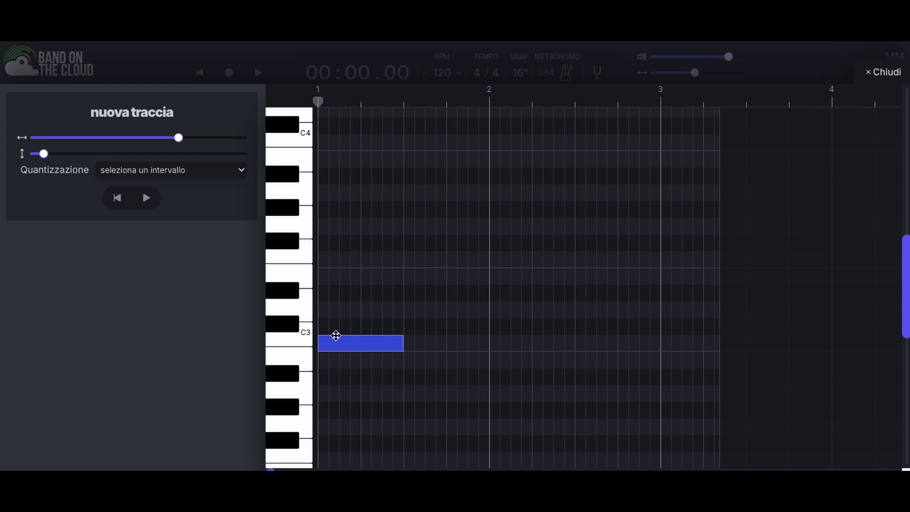
{"action": "left_click", "coordinate": [320, 277]}
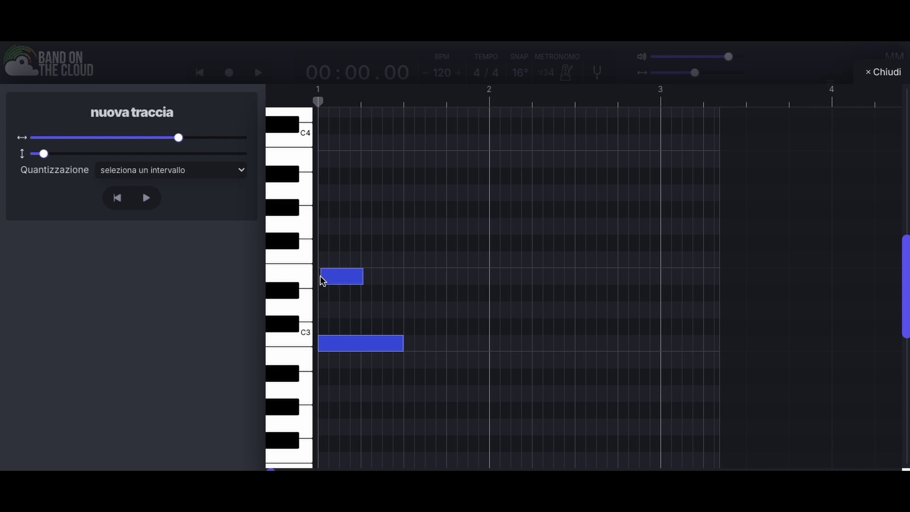
{"action": "left_click", "coordinate": [321, 230]}
{"action": "left_click", "coordinate": [339, 278]}
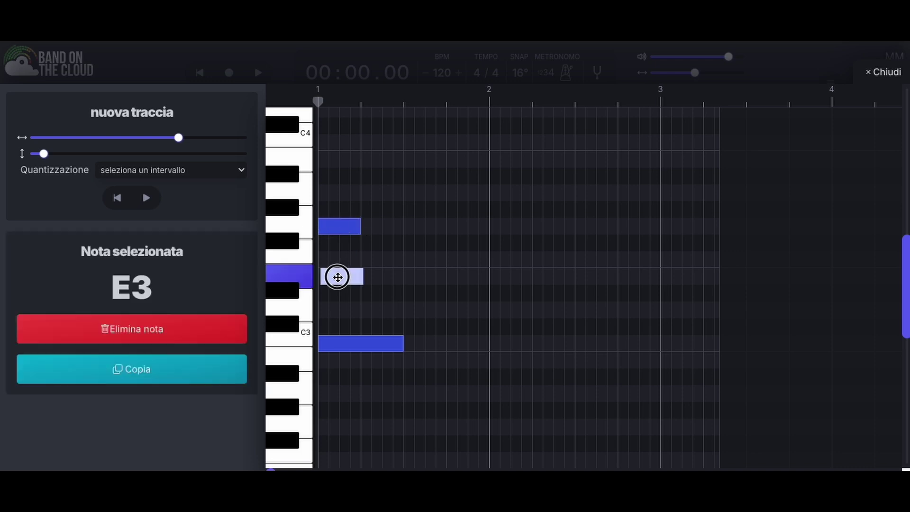
{"action": "left_click", "coordinate": [336, 278]}
{"action": "left_click_drag", "start_coordinate": [359, 276], "coordinate": [401, 280]}
{"action": "left_click", "coordinate": [336, 230]}
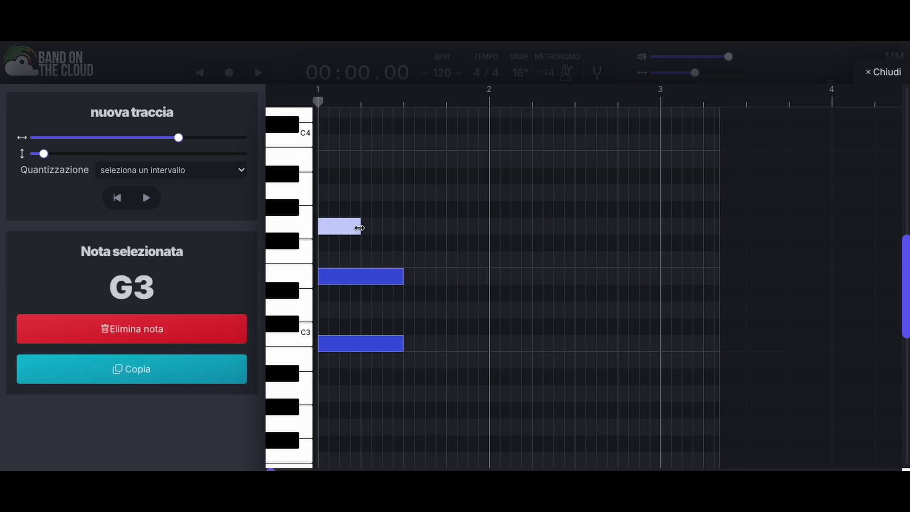
{"action": "left_click_drag", "start_coordinate": [360, 228], "coordinate": [403, 228]}
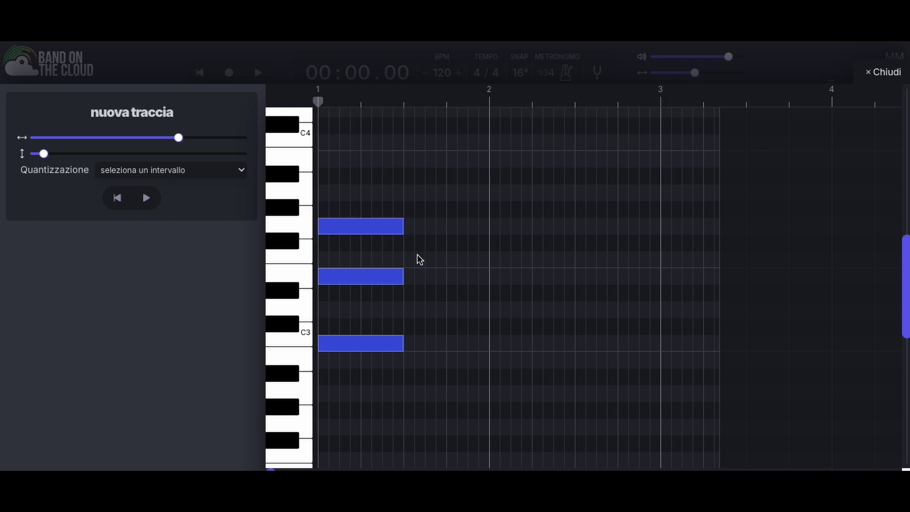
Add A3, F3 and C3 notes on beat 3 of bar 1, directly after the first chord.
{"action": "scroll", "coordinate": [430, 268], "scroll_direction": "up", "scroll_amount": 1}
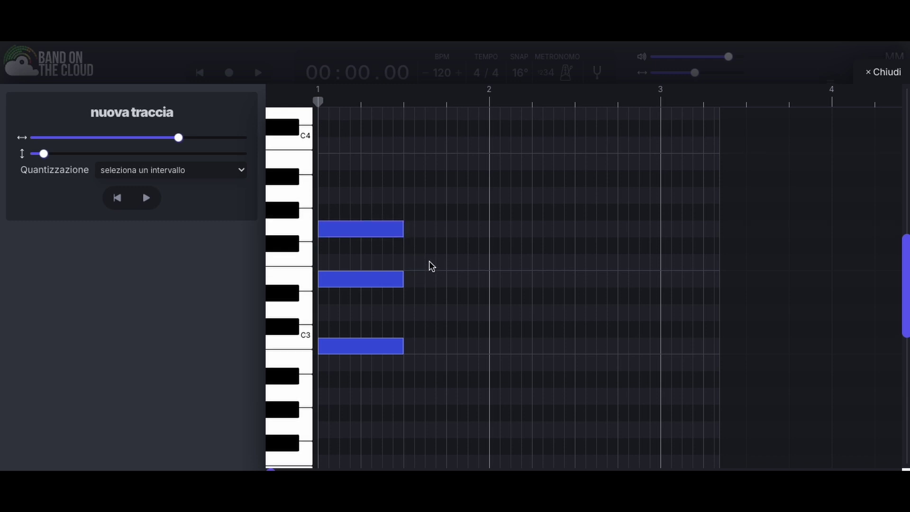
{"action": "left_click", "coordinate": [404, 195]}
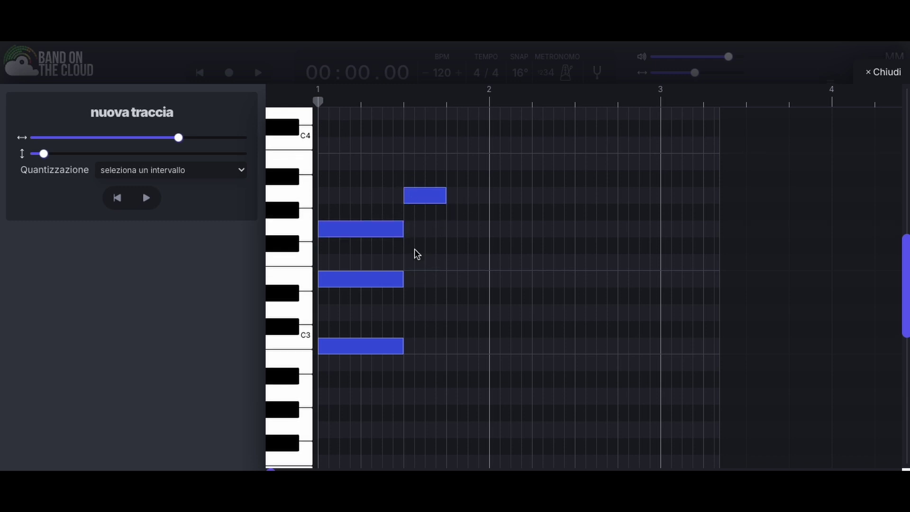
{"action": "left_click", "coordinate": [406, 263]}
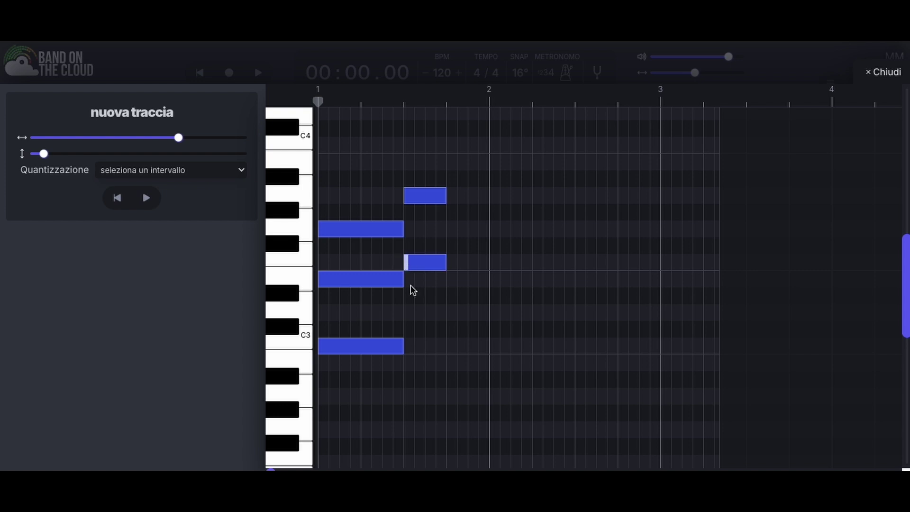
{"action": "left_click", "coordinate": [411, 349]}
{"action": "left_click", "coordinate": [419, 346]}
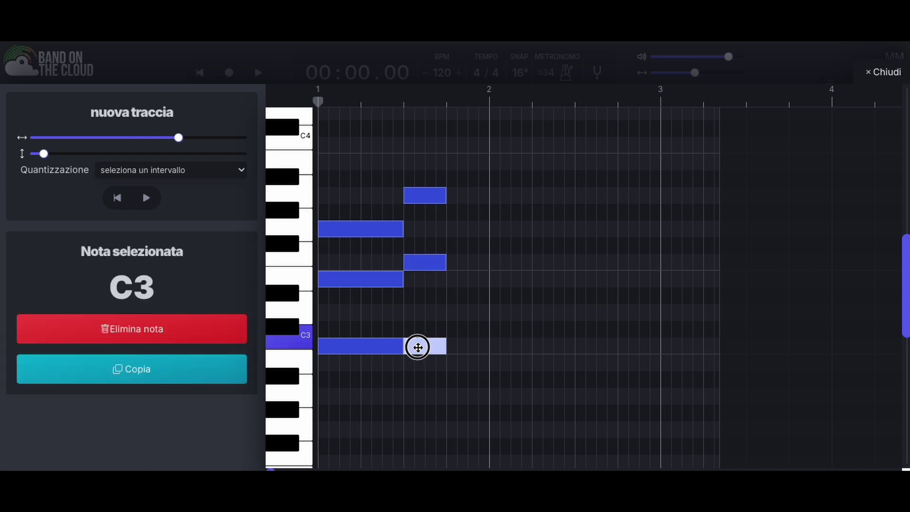
Lengthen the second chord's C3, F3 and A3 notes to about bar 2 and delete the stray F3 note at bar 2.
{"action": "left_click", "coordinate": [423, 348]}
{"action": "left_click_drag", "start_coordinate": [442, 348], "coordinate": [490, 347]}
{"action": "left_click_drag", "start_coordinate": [444, 265], "coordinate": [487, 266]}
{"action": "left_click", "coordinate": [488, 266]}
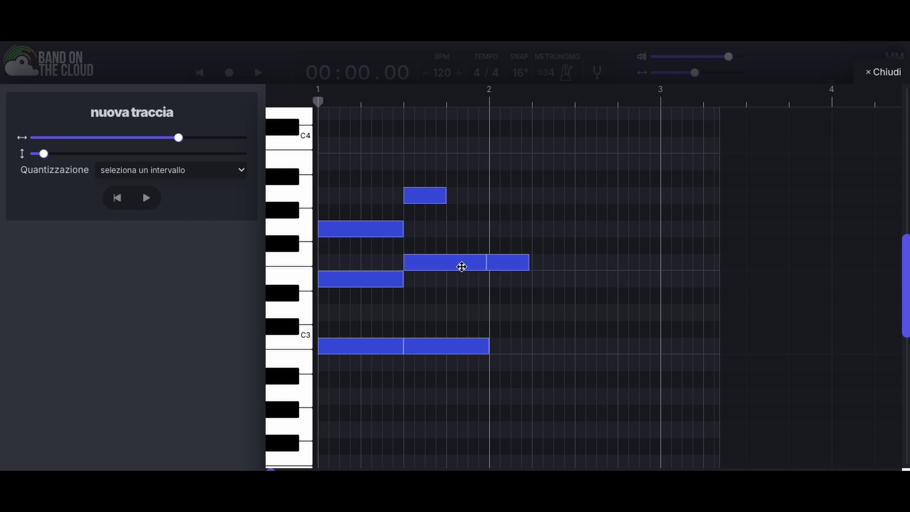
{"action": "left_click", "coordinate": [452, 265]}
{"action": "left_click_drag", "start_coordinate": [423, 197], "coordinate": [488, 198]}
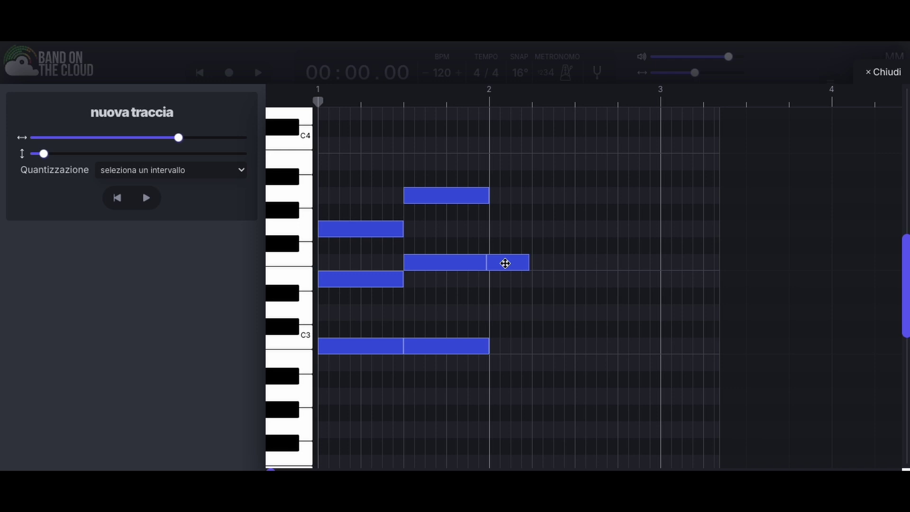
{"action": "left_click", "coordinate": [506, 264]}
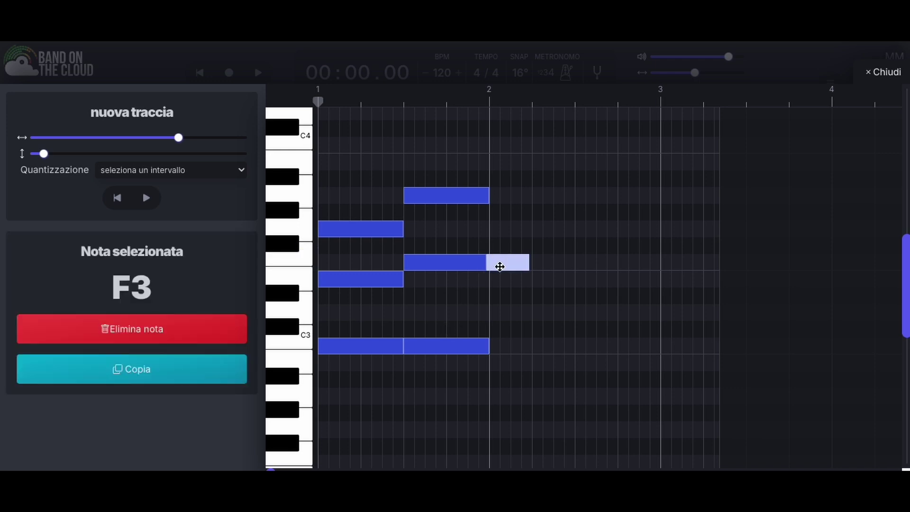
{"action": "left_click", "coordinate": [137, 332]}
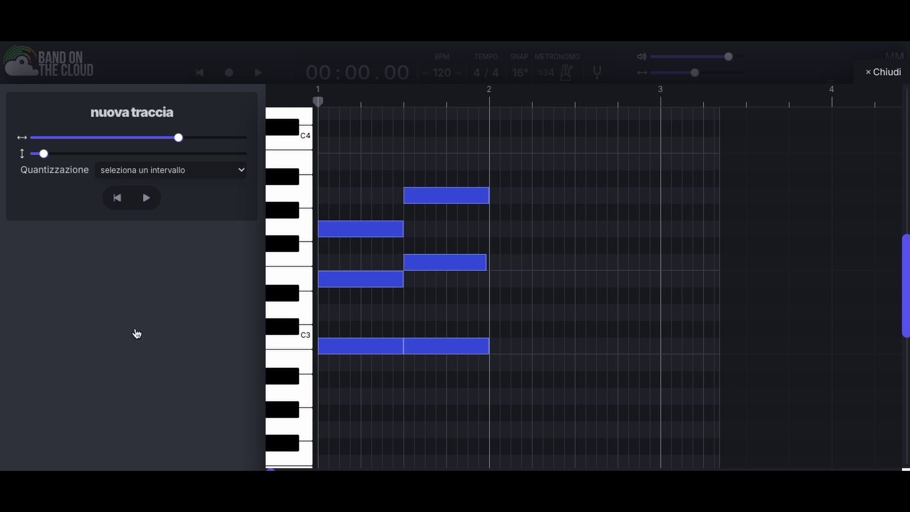
Add G3, E3 and C3 notes just after the start of bar 2, nudging the E3 earlier to roughly line up with the G3.
{"action": "left_click", "coordinate": [496, 231]}
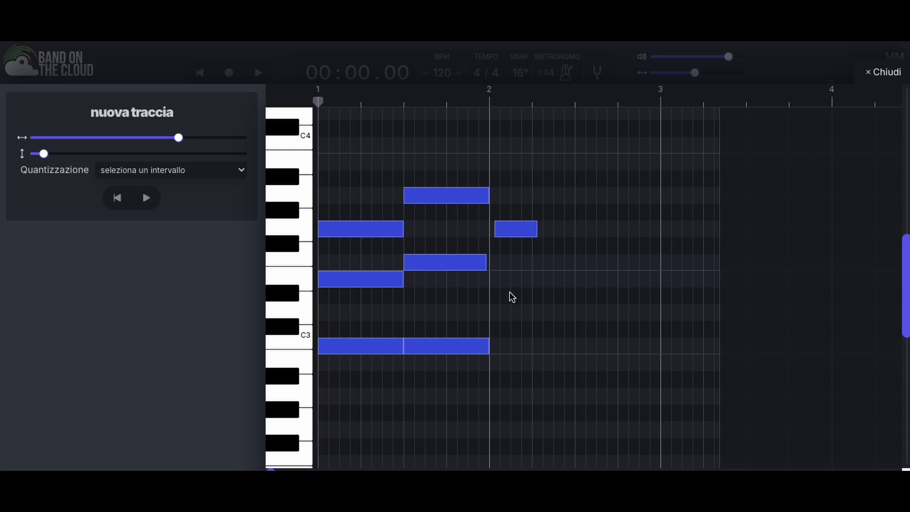
{"action": "left_click", "coordinate": [507, 280]}
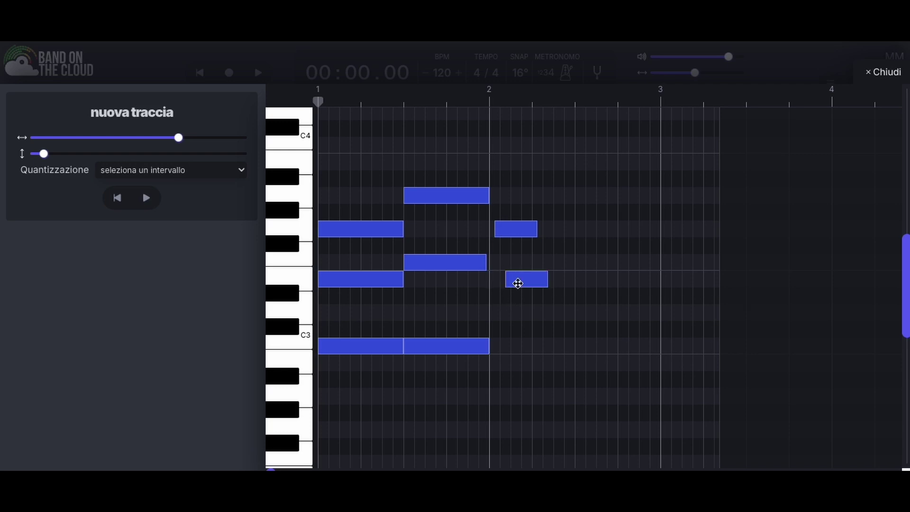
{"action": "left_click_drag", "start_coordinate": [518, 283], "coordinate": [510, 281]}
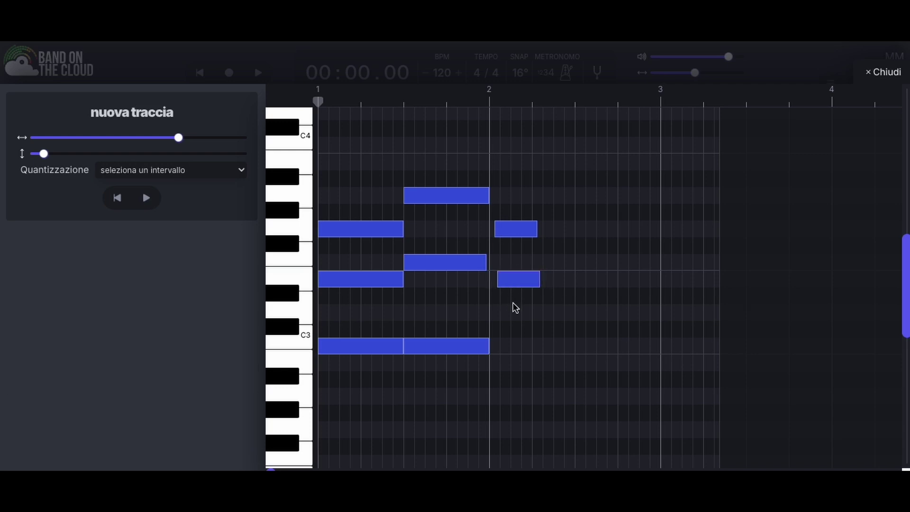
{"action": "left_click", "coordinate": [502, 349]}
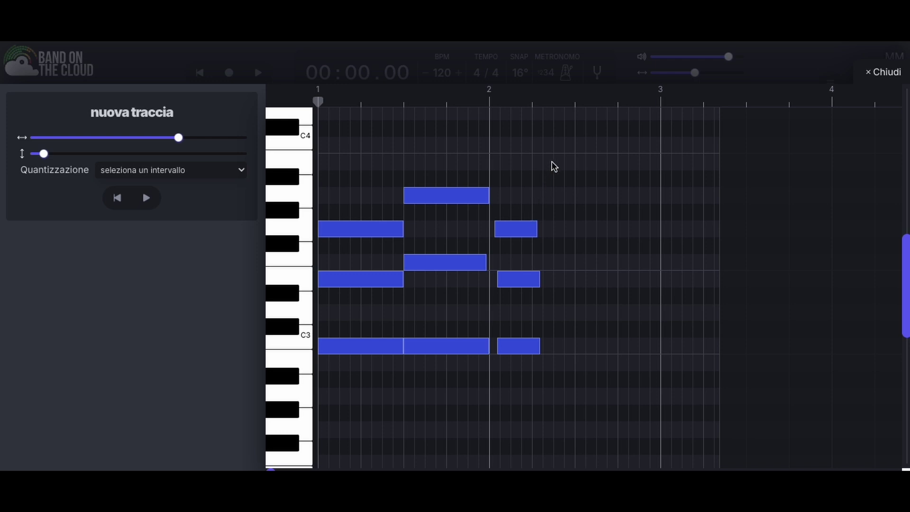
Add B3, G3 and D3 notes around beat 3 of bar 2 as the next chord.
{"action": "left_click", "coordinate": [580, 161]}
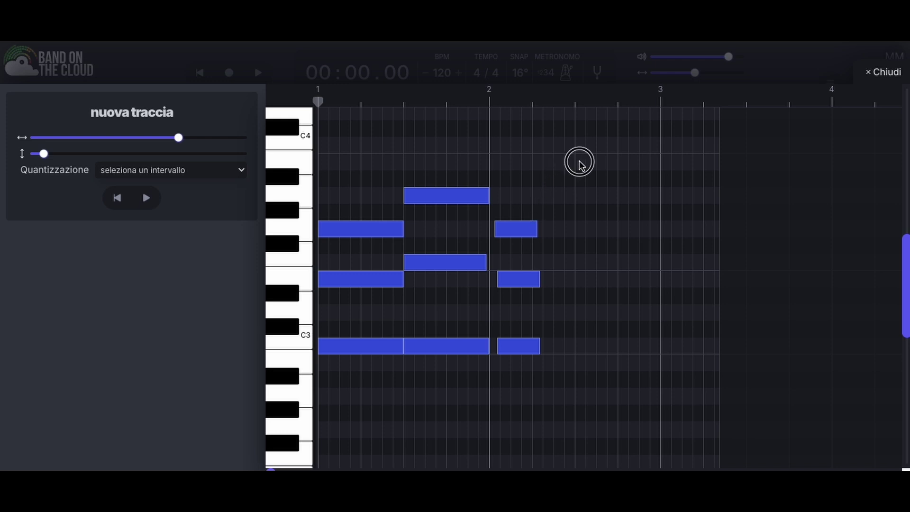
{"action": "left_click", "coordinate": [581, 229]}
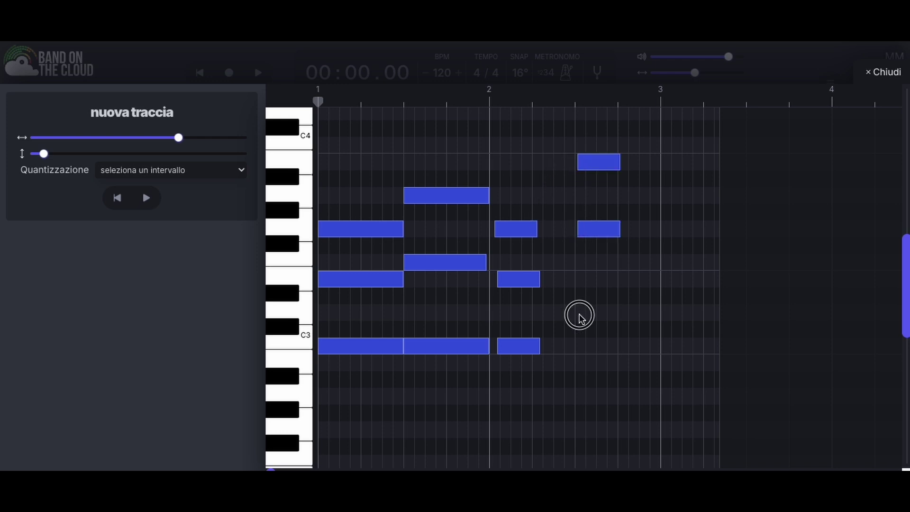
{"action": "left_click", "coordinate": [580, 315]}
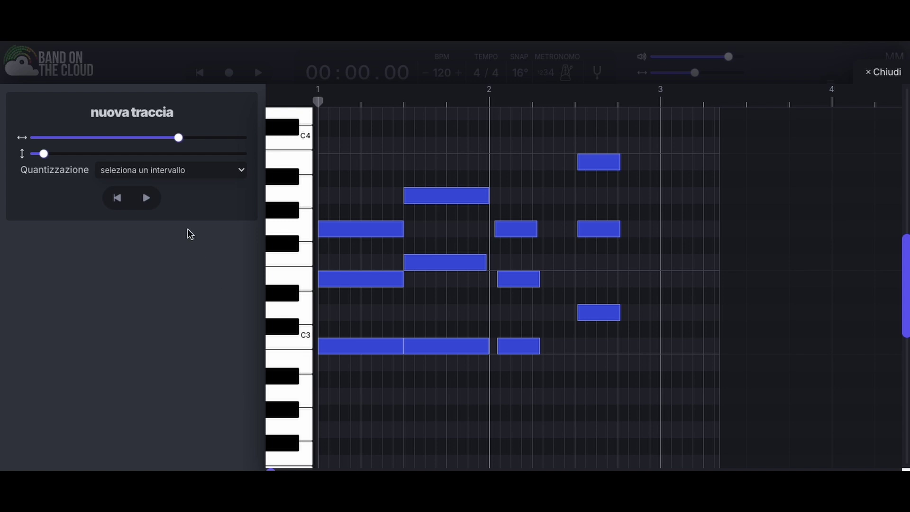
Quantize the notes in the region to a 1/8 interval.
{"action": "left_click", "coordinate": [208, 172]}
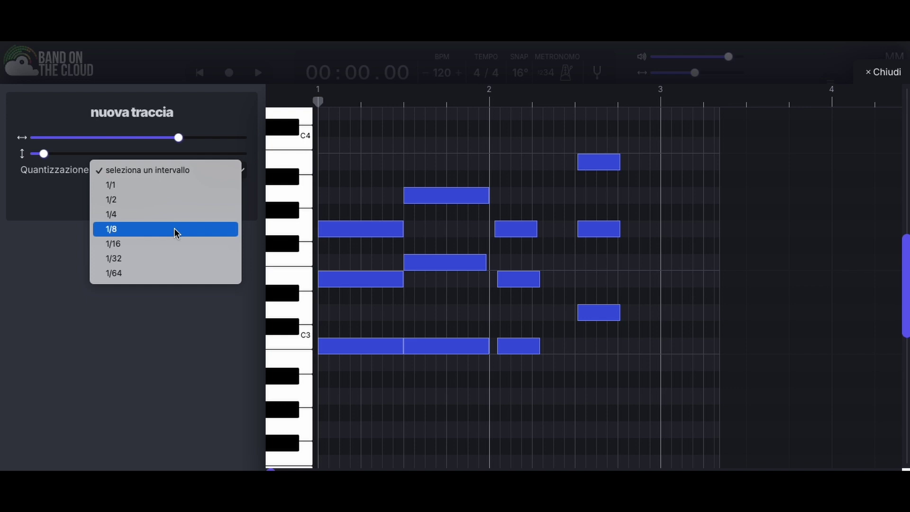
{"action": "left_click", "coordinate": [131, 229]}
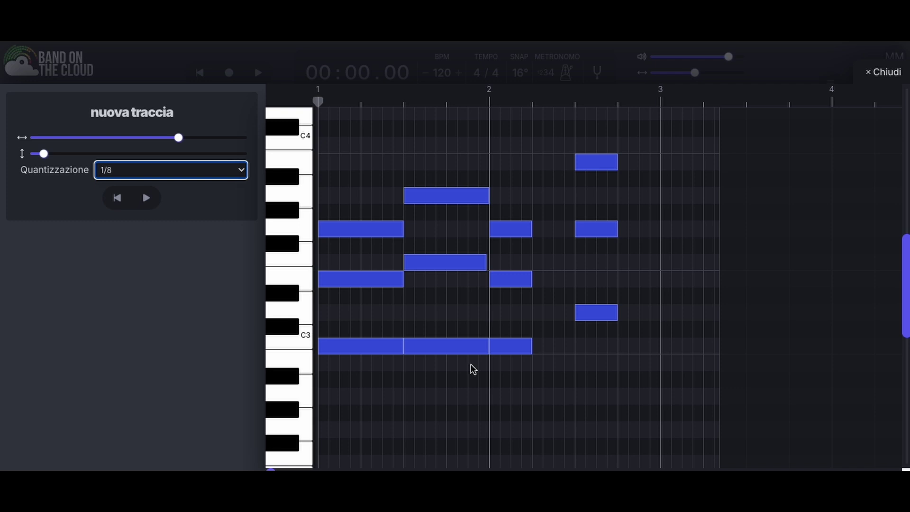
{"action": "left_click", "coordinate": [645, 367]}
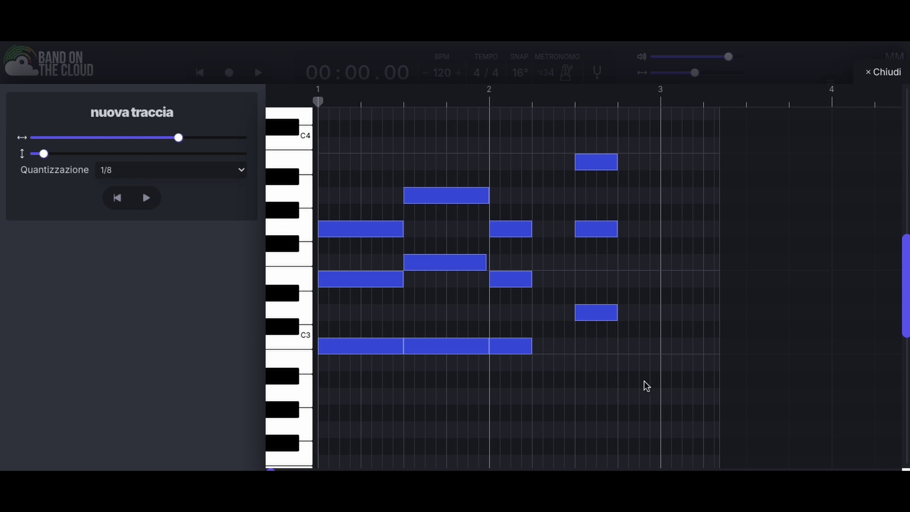
Copy the B3, G3 and D3 chord on beat 3 of bar 2 and paste it at about beat 4.
{"action": "left_click_drag", "start_coordinate": [644, 380], "coordinate": [570, 145]}
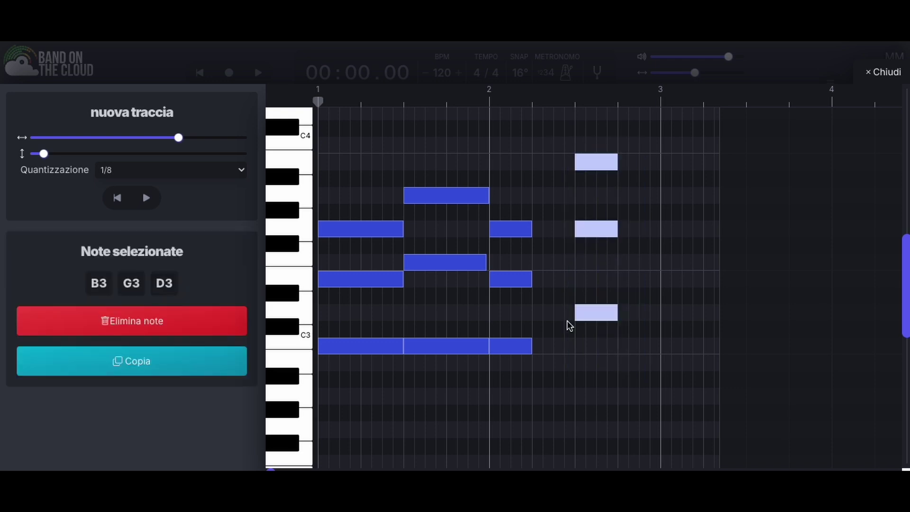
{"action": "left_click", "coordinate": [137, 366]}
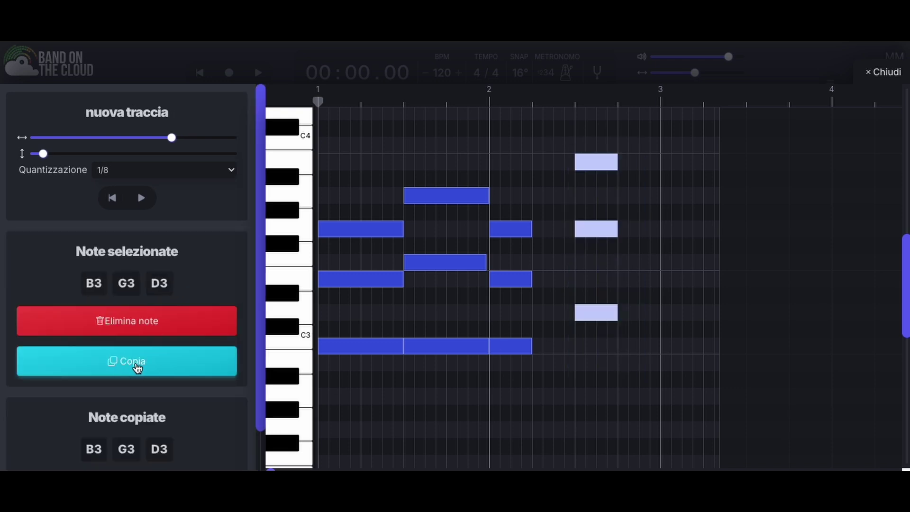
{"action": "mouse_move", "coordinate": [318, 101]}
{"action": "left_mouse_down"}
{"action": "mouse_move", "coordinate": [642, 100]}
{"action": "mouse_move", "coordinate": [702, 116]}
{"action": "mouse_move", "coordinate": [618, 100]}
{"action": "left_mouse_up"}
{"action": "key", "text": "ctrl+v"}
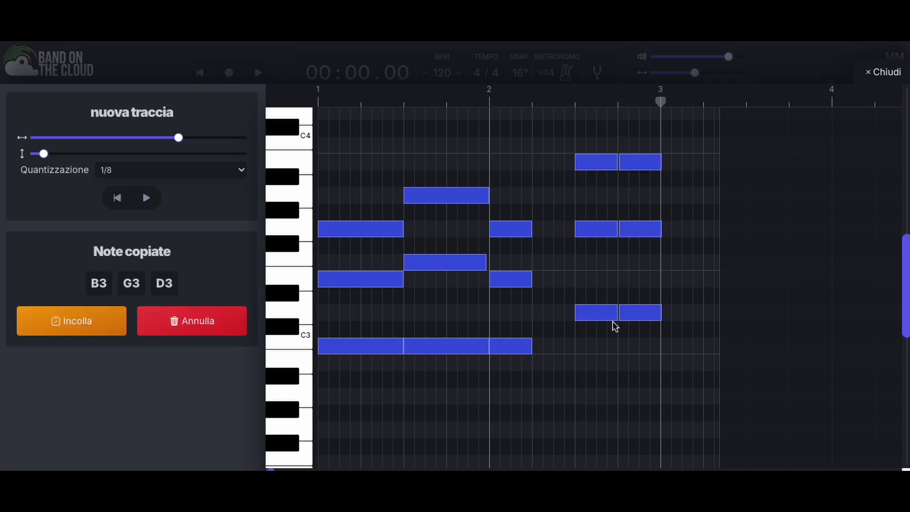
Shift the pasted B3, G3 and D3 chord slightly earlier so it starts exactly on beat 4 of bar 2.
{"action": "left_click_drag", "start_coordinate": [676, 346], "coordinate": [632, 144]}
{"action": "left_click", "coordinate": [635, 162]}
{"action": "left_click", "coordinate": [641, 177]}
Return the playhead to bar 1 and play the chord progression.
{"action": "left_click", "coordinate": [117, 197]}
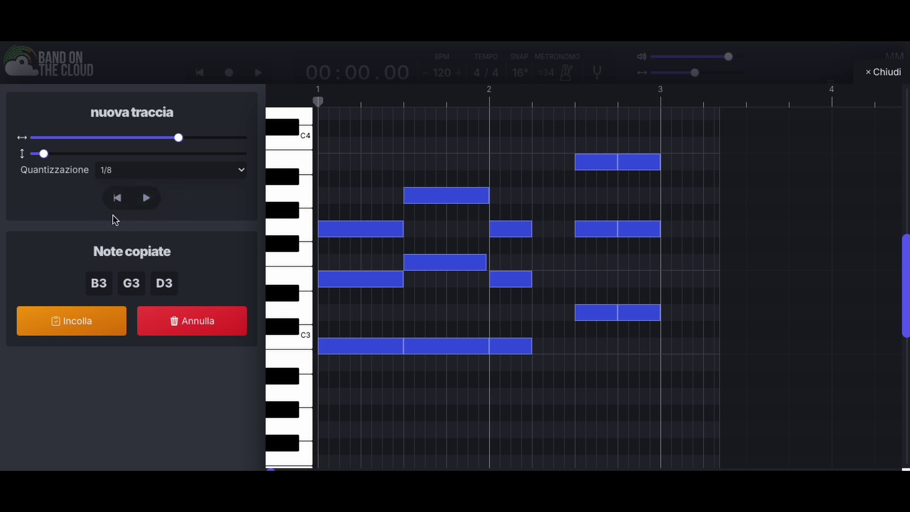
{"action": "left_click", "coordinate": [144, 202]}
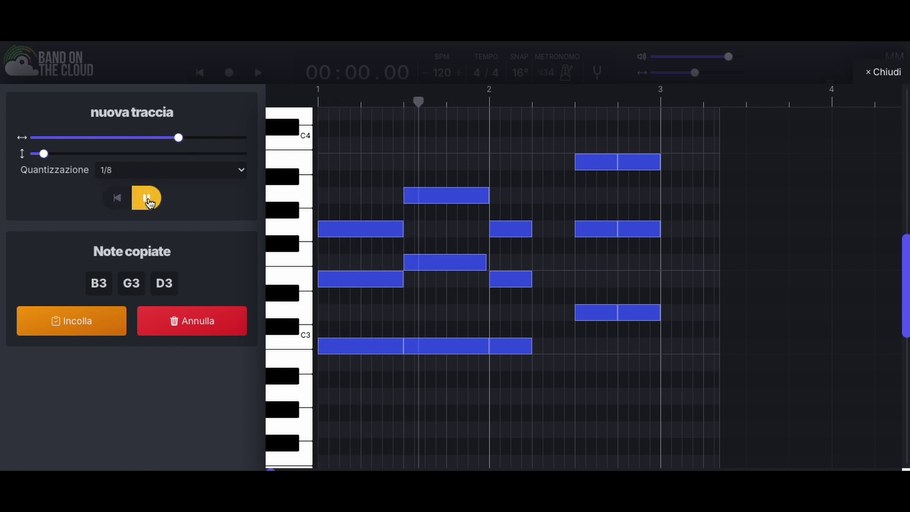